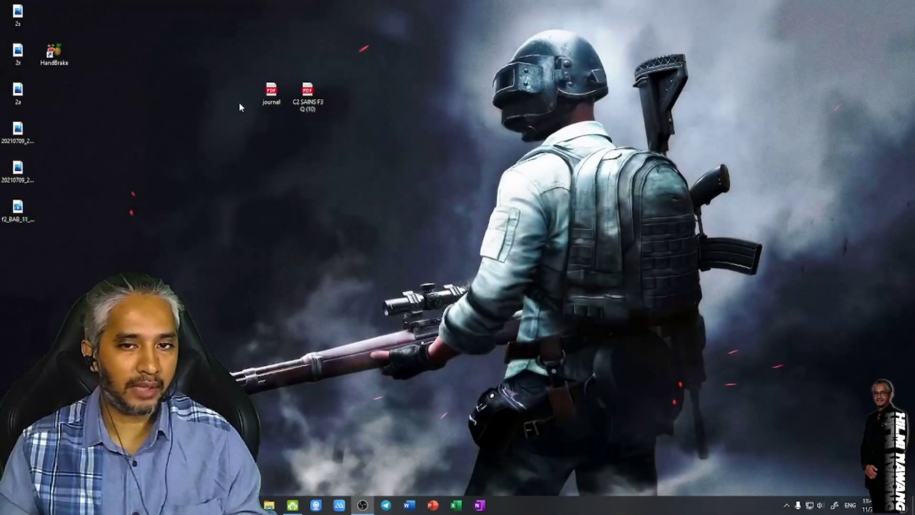
# Move the journal PDF away from the other PDF on the desktop and create a blank document in Word
pyautogui.moveTo(268, 87); pyautogui.dragTo(407, 165)
pyautogui.click(354, 164)
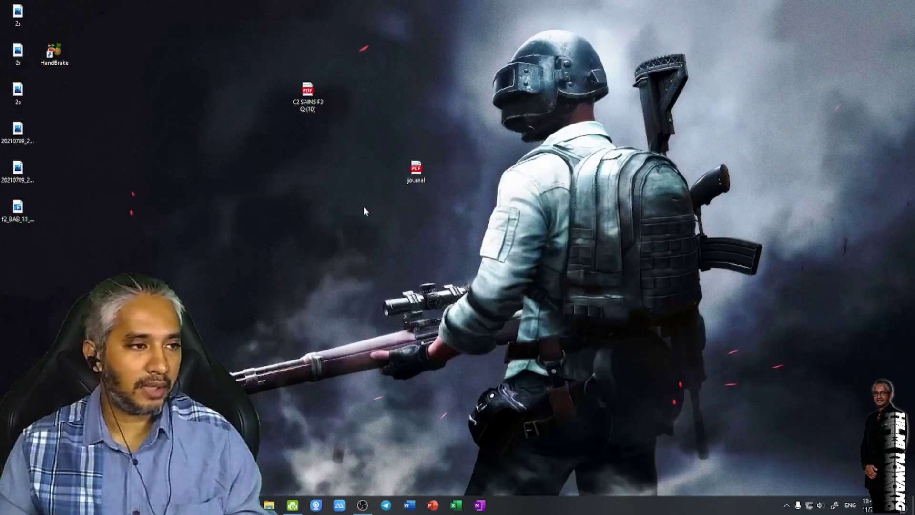
pyautogui.click(408, 505)
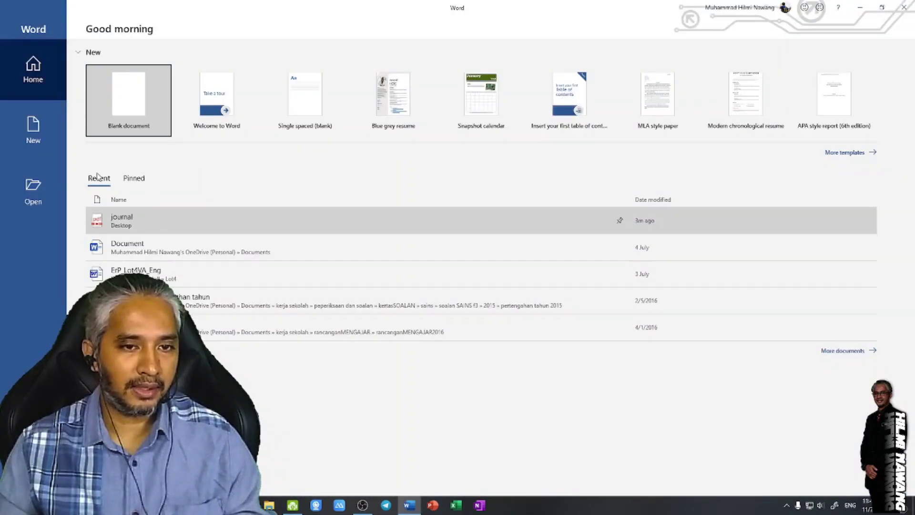
pyautogui.click(133, 101)
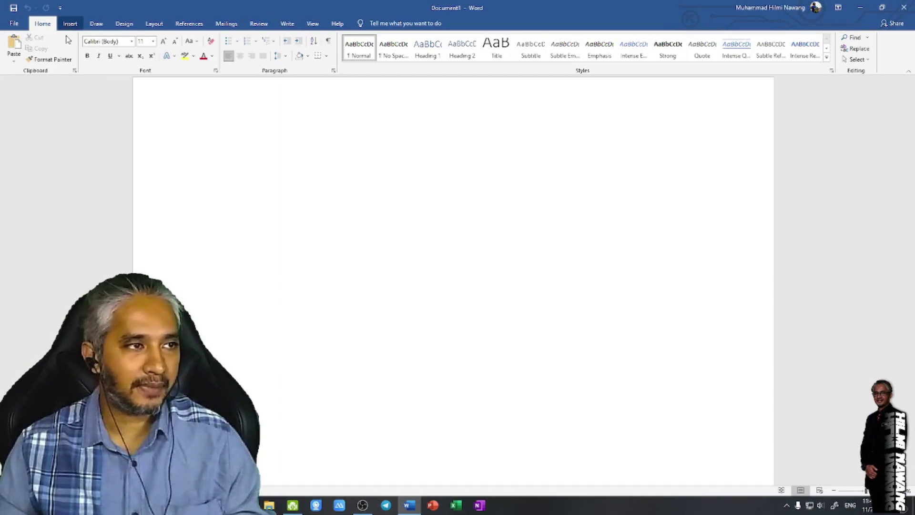
# Insert the text of the desktop file journal.pdf into the blank document, accepting its conversion to editable text
pyautogui.click(75, 24)
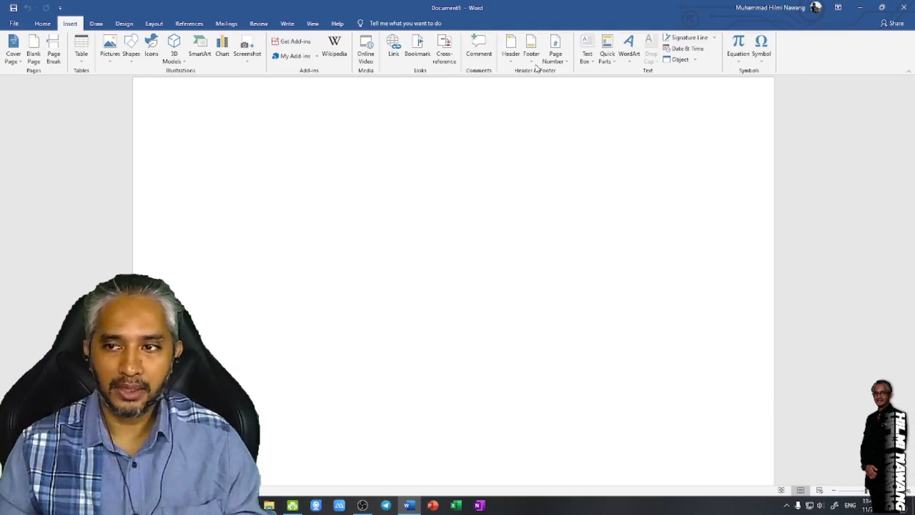
pyautogui.click(696, 59)
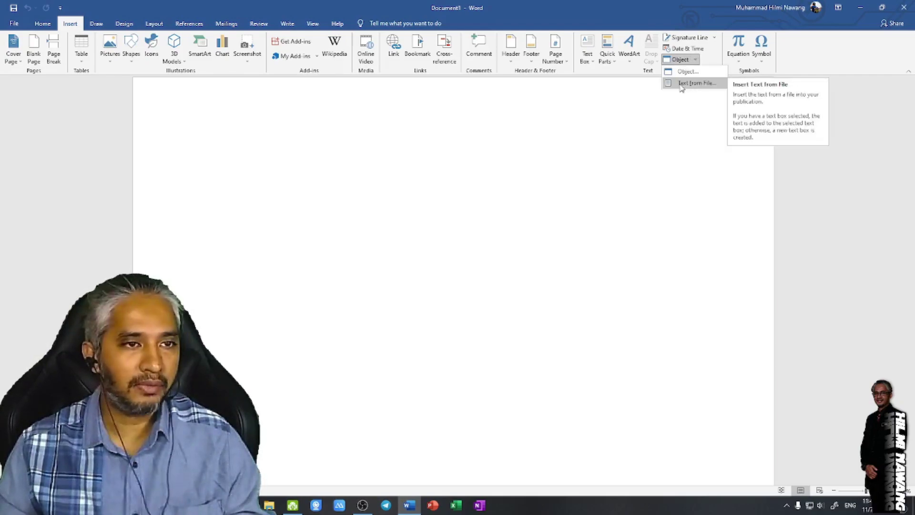
pyautogui.press('Escape')
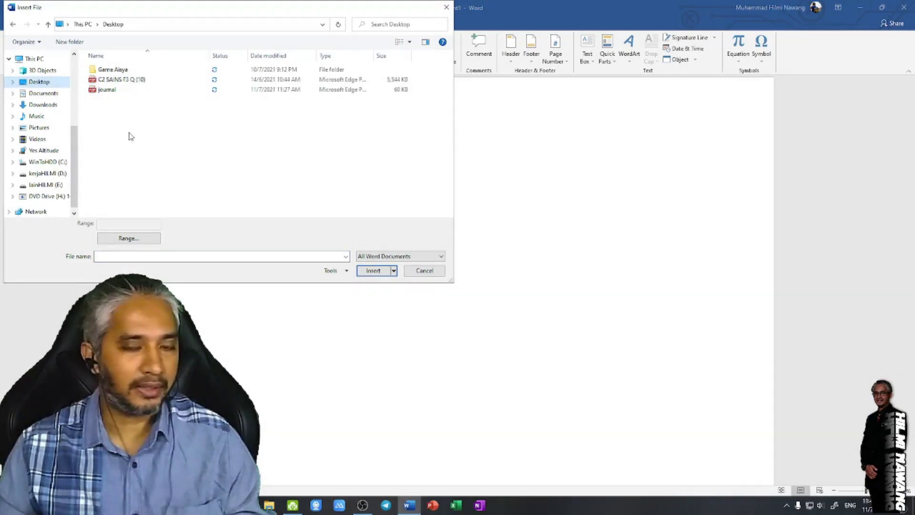
pyautogui.click(107, 91)
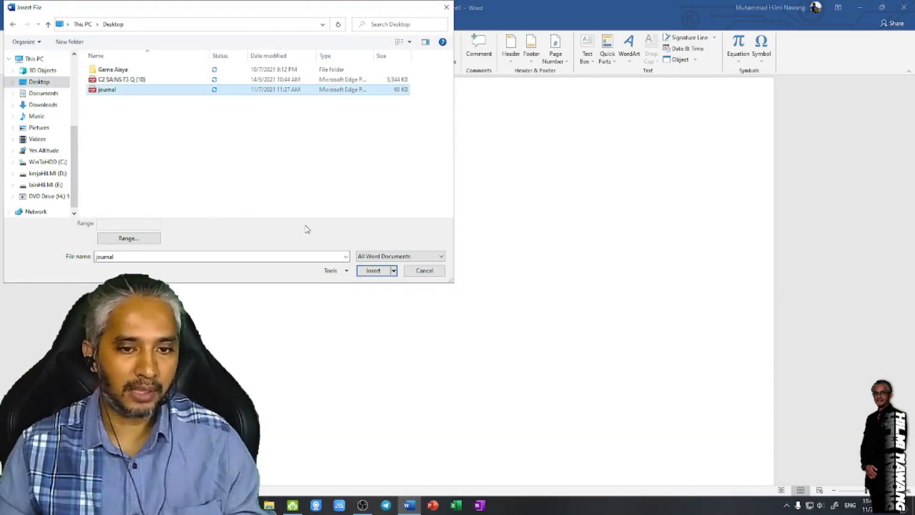
pyautogui.click(364, 270)
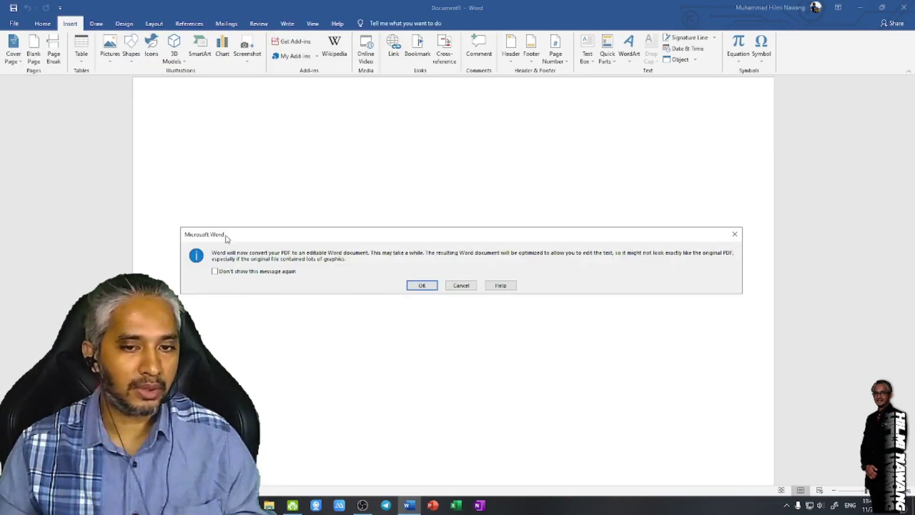
pyautogui.click(414, 289)
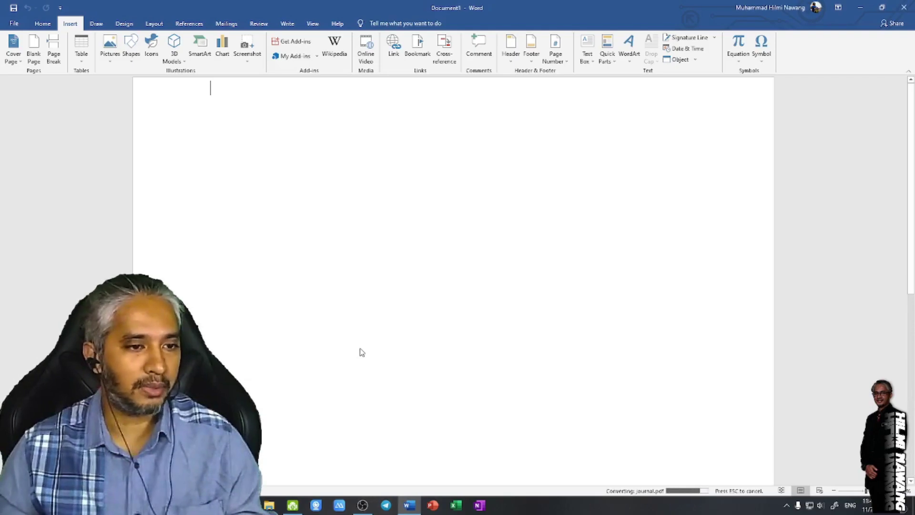
# Copy the passage beginning "Our purpose in writing this editorial", and try deleting it before undoing the deletion
pyautogui.scroll(-3, 433, 416)
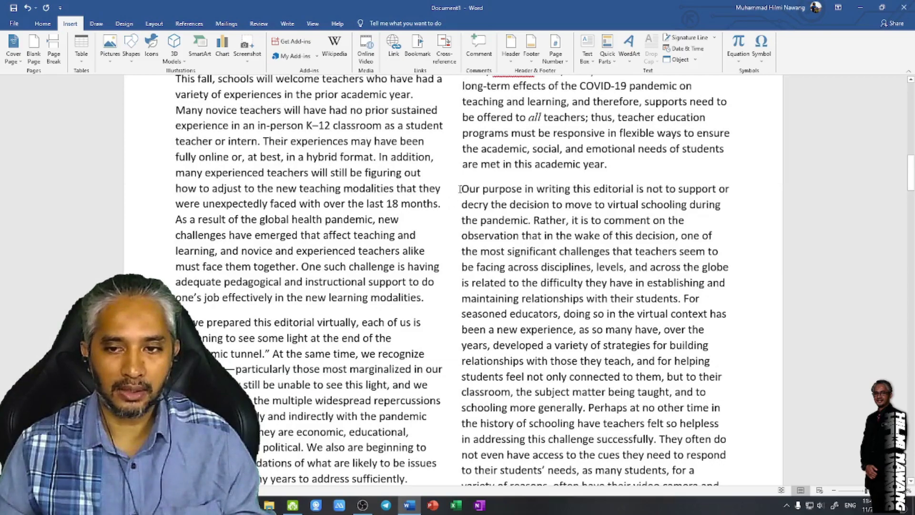
pyautogui.moveTo(469, 189); pyautogui.dragTo(706, 295)
pyautogui.hotkey('ctrl', 'c')
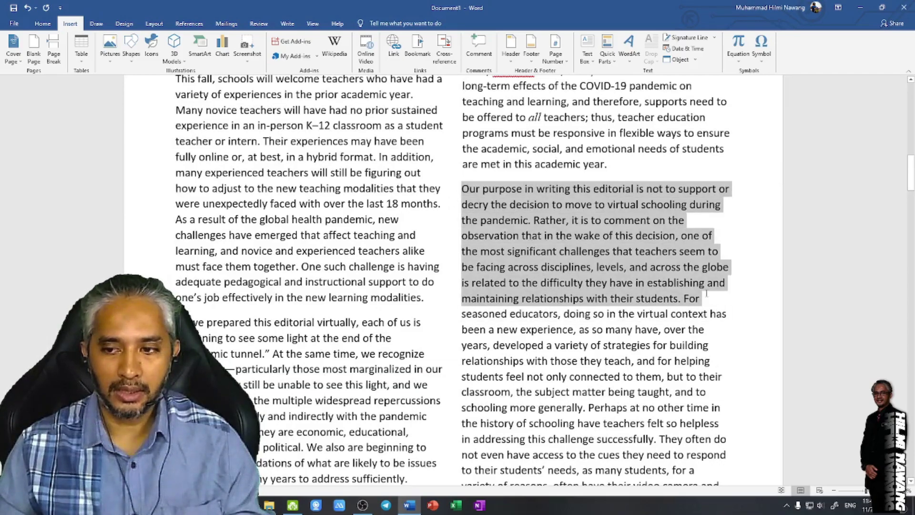
pyautogui.press('Delete')
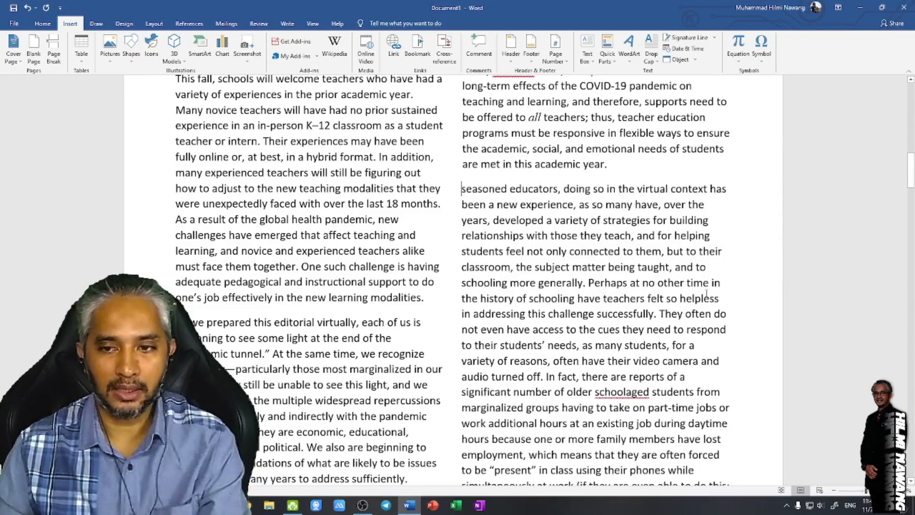
pyautogui.hotkey('ctrl', 'z')
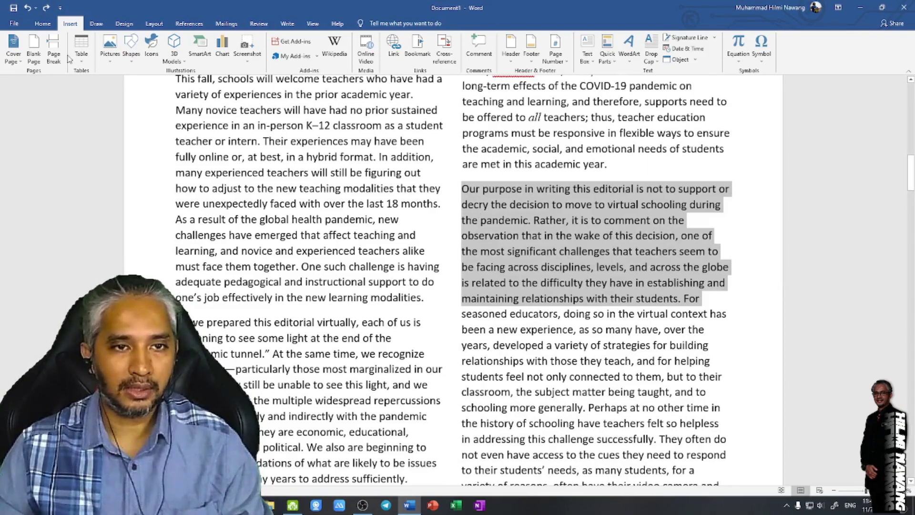
# Create a second blank document and paste the copied passage into it
pyautogui.click(14, 24)
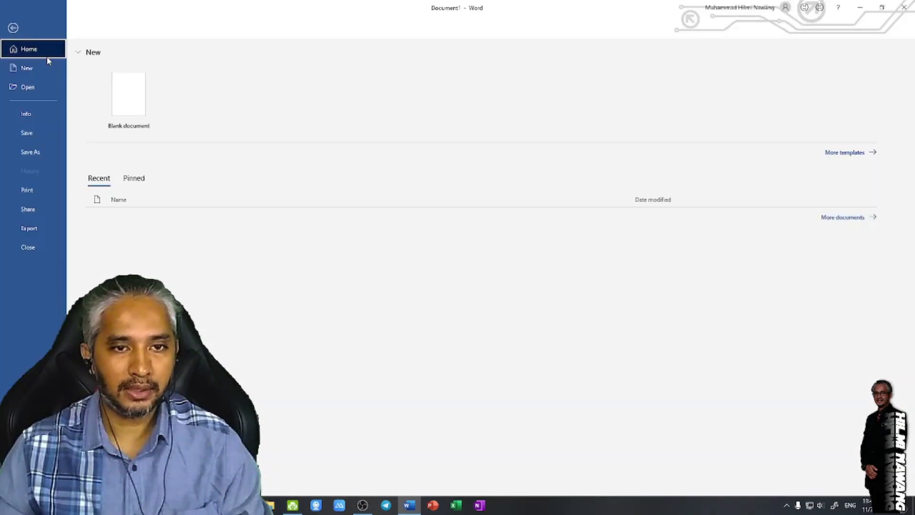
pyautogui.press('Escape')
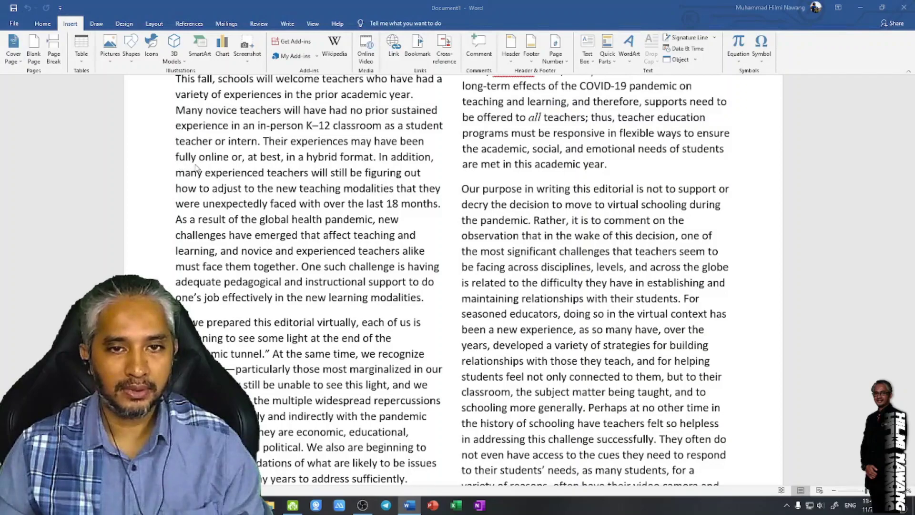
pyautogui.hotkey('ctrl', 'n')
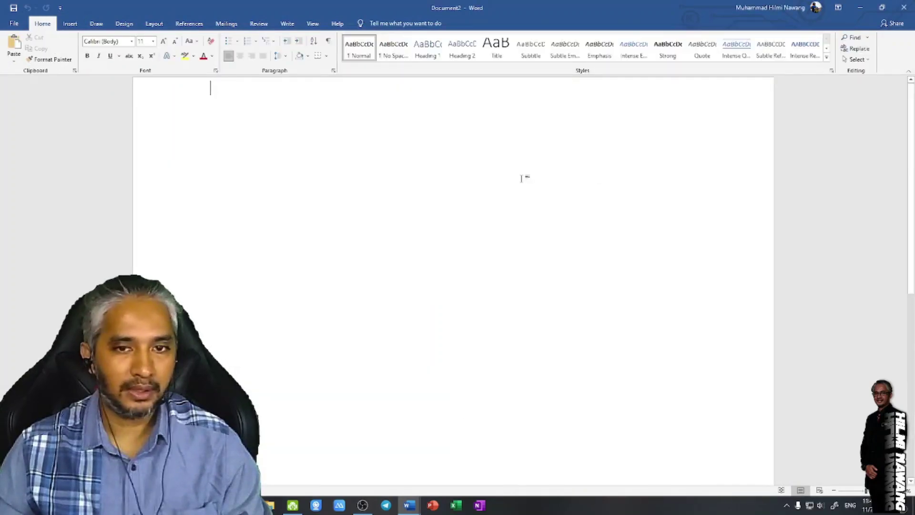
pyautogui.hotkey('ctrl', 'v')
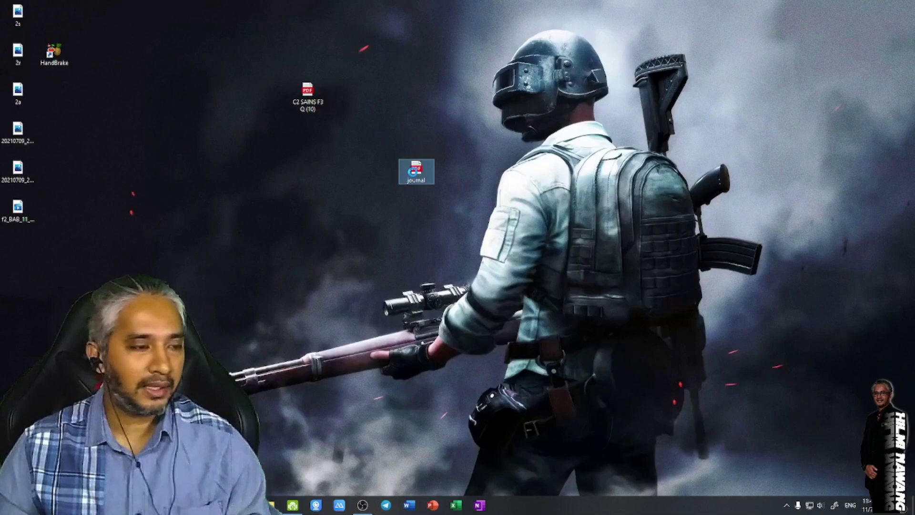
# Open the journal PDF on the desktop with Word instead of its default app, accepting the conversion to an editable document
pyautogui.rightClick(413, 176)
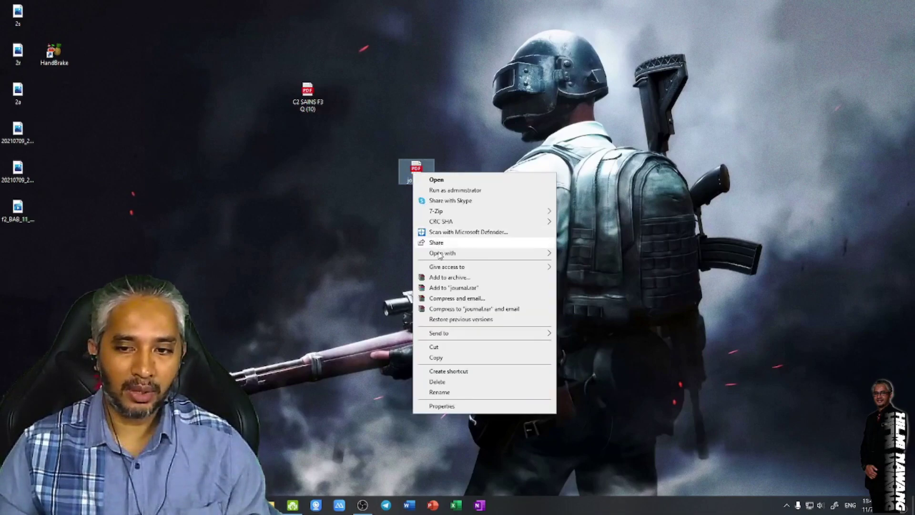
pyautogui.moveTo(451, 256)
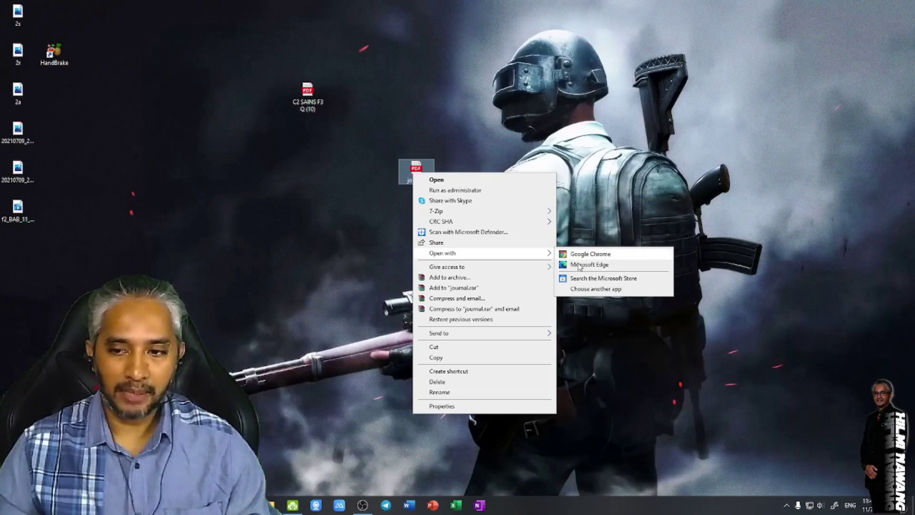
pyautogui.click(578, 290)
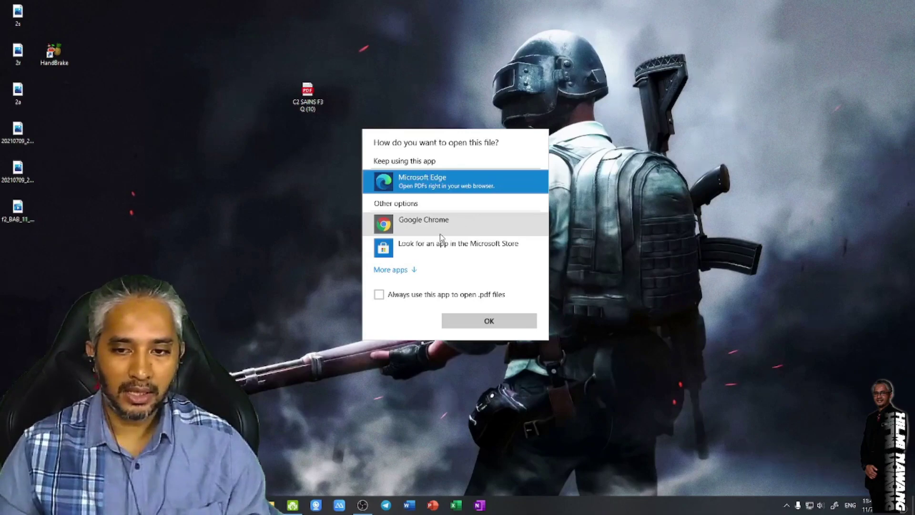
pyautogui.click(399, 272)
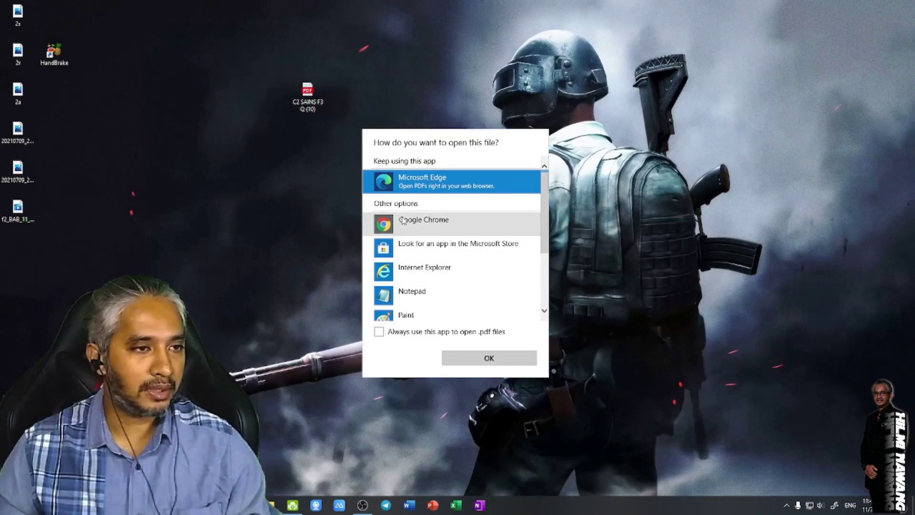
pyautogui.scroll(-1, 428, 261)
pyautogui.scroll(-3, 427, 261)
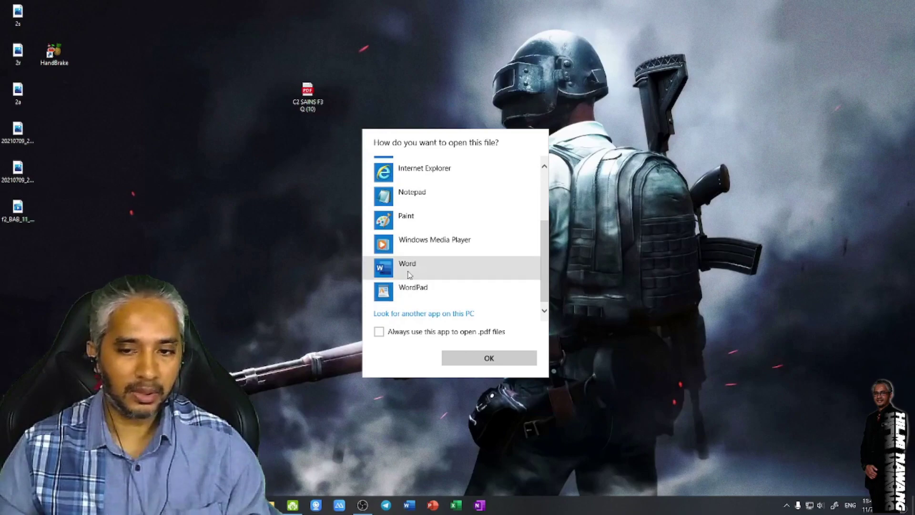
pyautogui.click(407, 271)
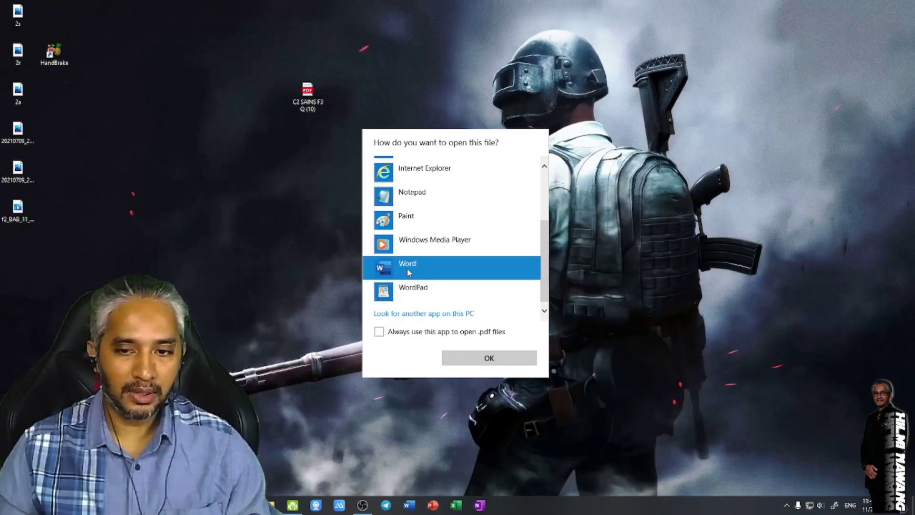
pyautogui.click(464, 362)
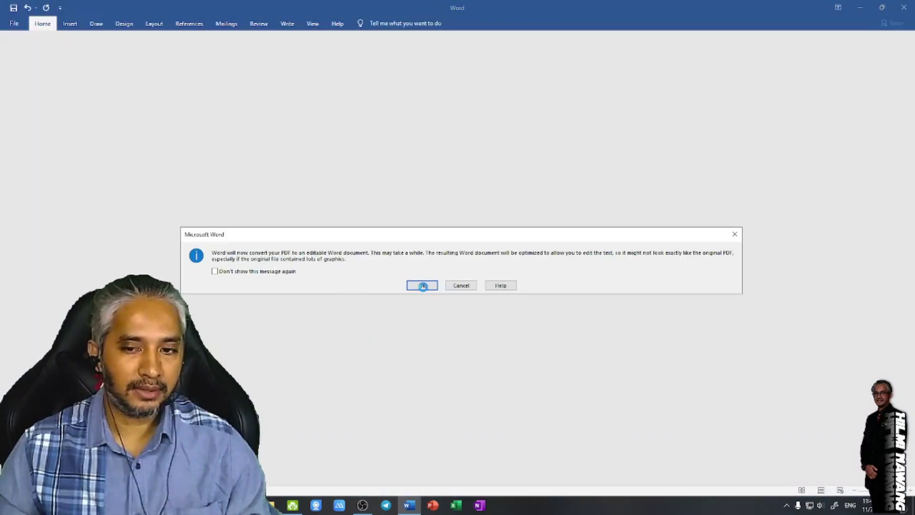
pyautogui.click(423, 285)
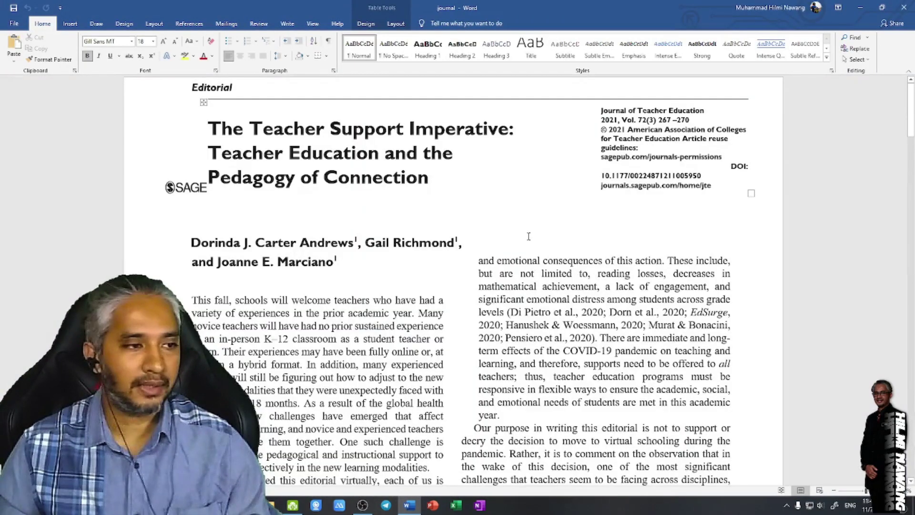
pyautogui.scroll(-3, 505, 243)
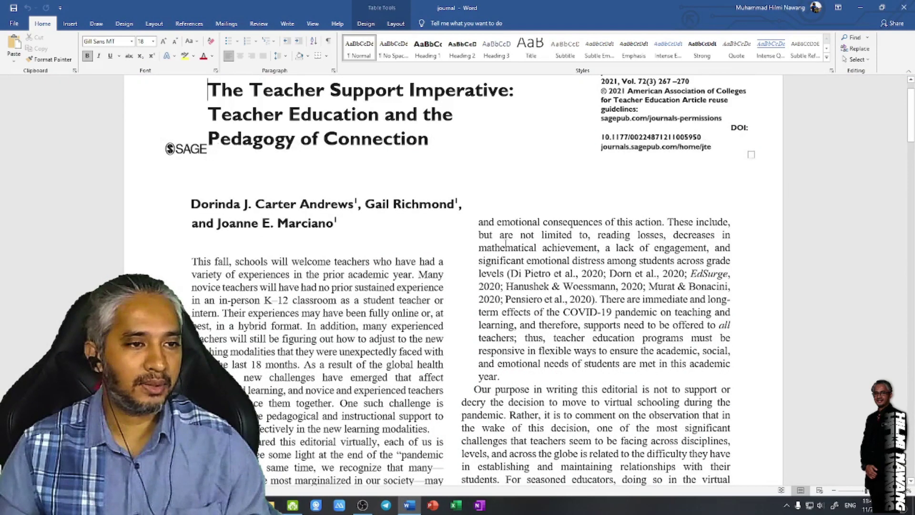
pyautogui.scroll(3, 505, 239)
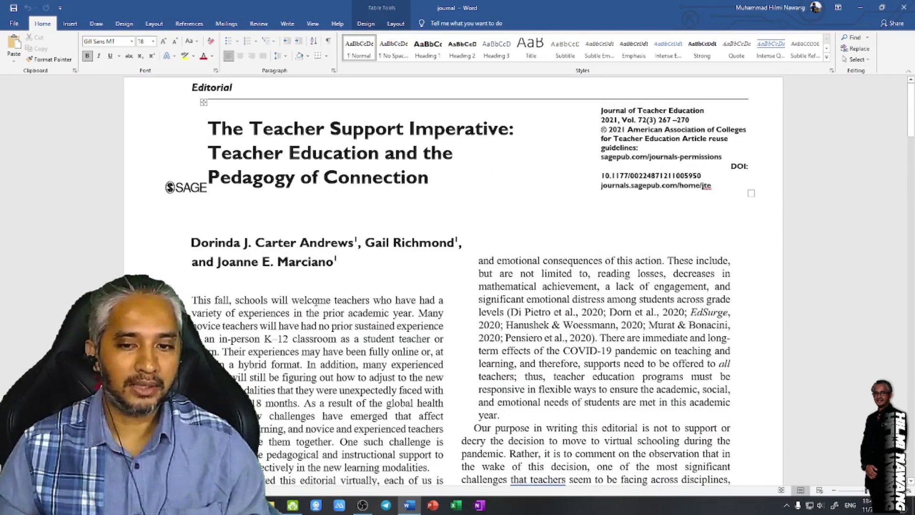
pyautogui.click(317, 300)
pyautogui.moveTo(190, 301); pyautogui.dragTo(324, 223)
pyautogui.click(324, 222)
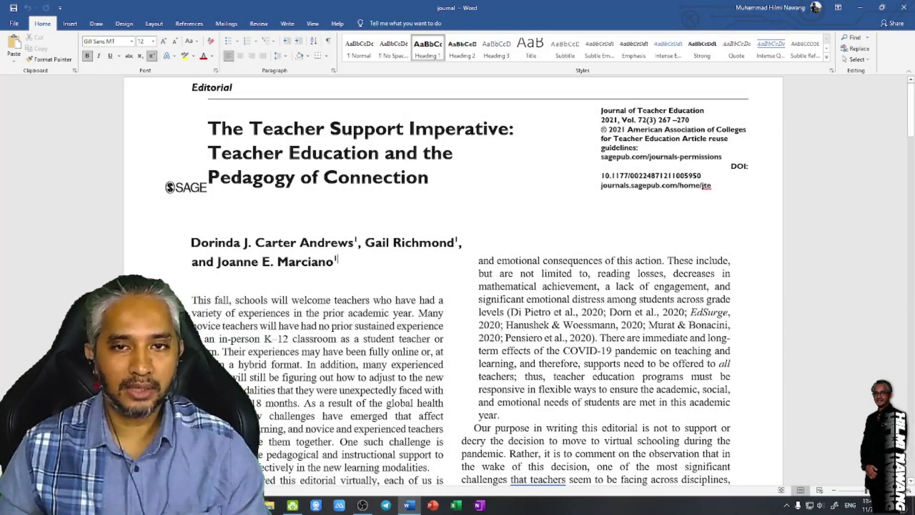
# Circle "schools will welcome" in the first column and the 2020 citations in the second column with the red pen
pyautogui.click(97, 24)
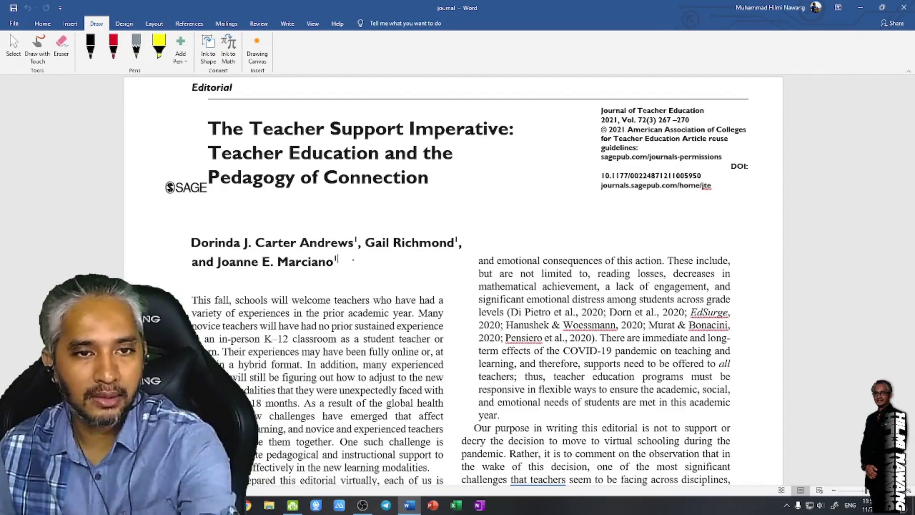
pyautogui.click(90, 46)
pyautogui.click(112, 45)
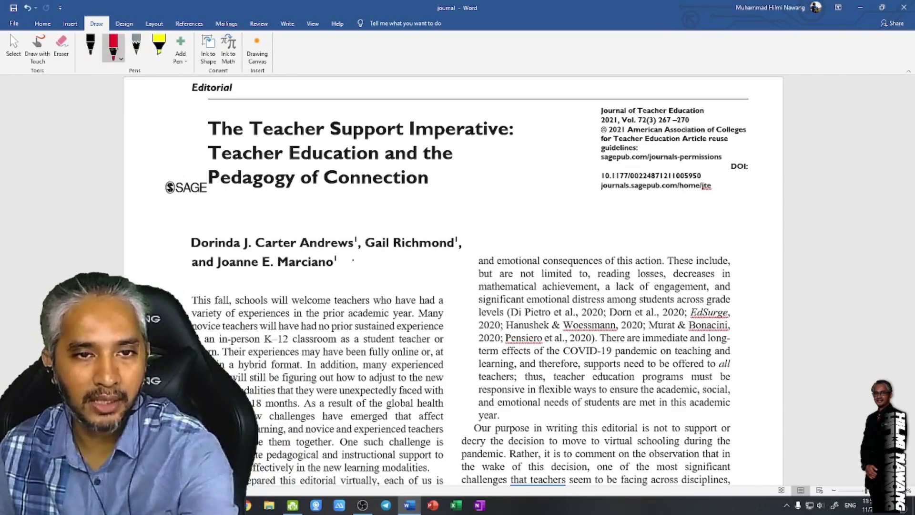
pyautogui.moveTo(333, 290)
pyautogui.mouseDown()
pyautogui.moveTo(231, 298)
pyautogui.moveTo(321, 330)
pyautogui.moveTo(334, 288)
pyautogui.mouseUp()
pyautogui.moveTo(676, 295)
pyautogui.mouseDown()
pyautogui.moveTo(572, 297)
pyautogui.moveTo(669, 286)
pyautogui.mouseUp()
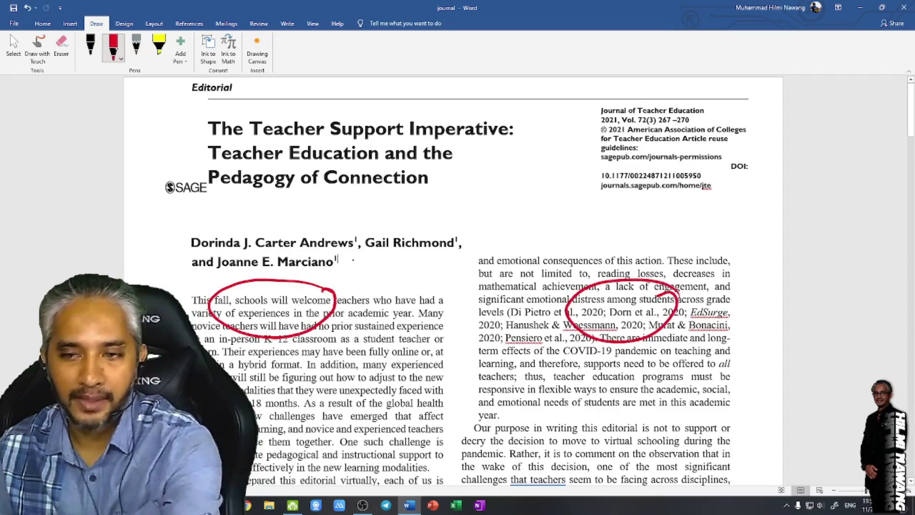
# Highlight the first-column lines from "modalities that they were unexpectedly faced with" to "challenges have emerged that affect" with the yellow highlighter
pyautogui.click(155, 50)
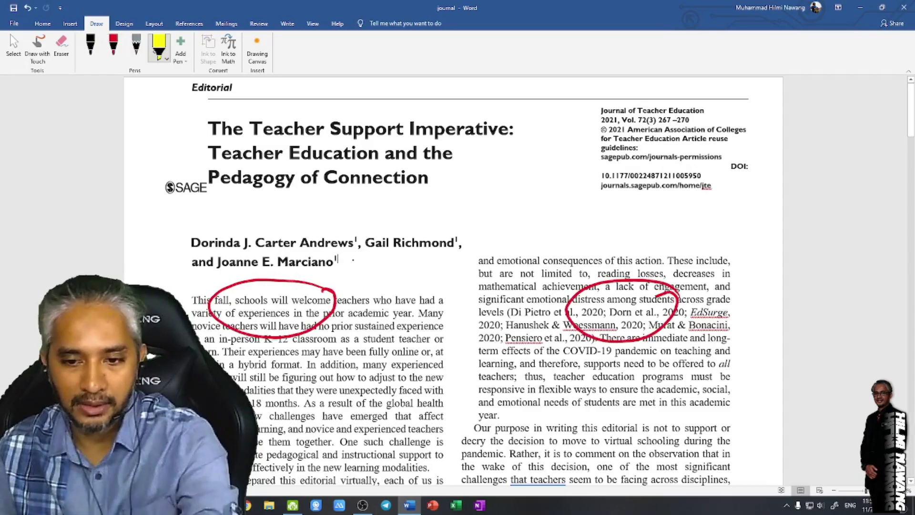
pyautogui.moveTo(447, 398); pyautogui.dragTo(238, 398)
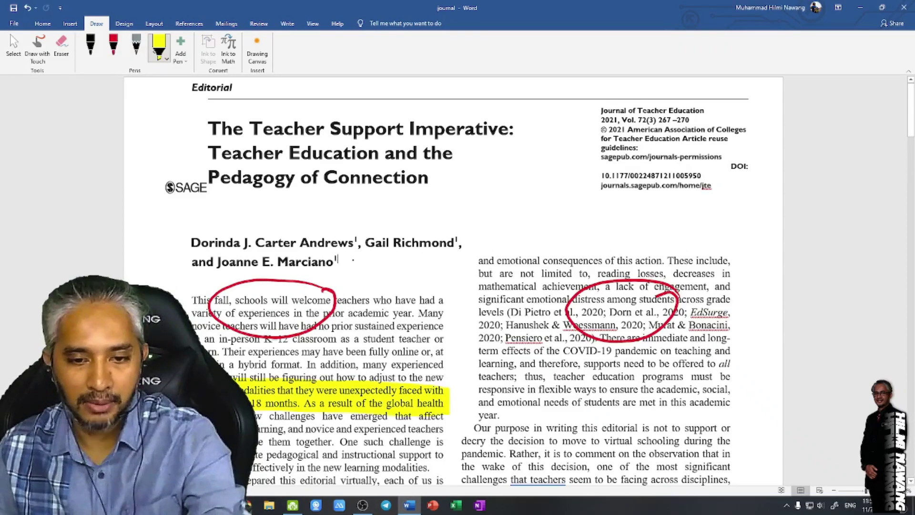
pyautogui.moveTo(446, 415); pyautogui.dragTo(250, 416)
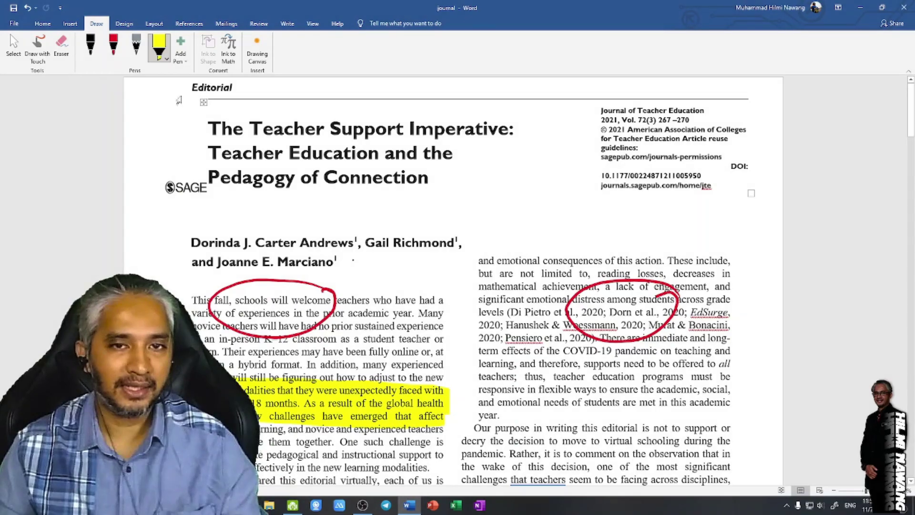
pyautogui.scroll(-2, 269, 288)
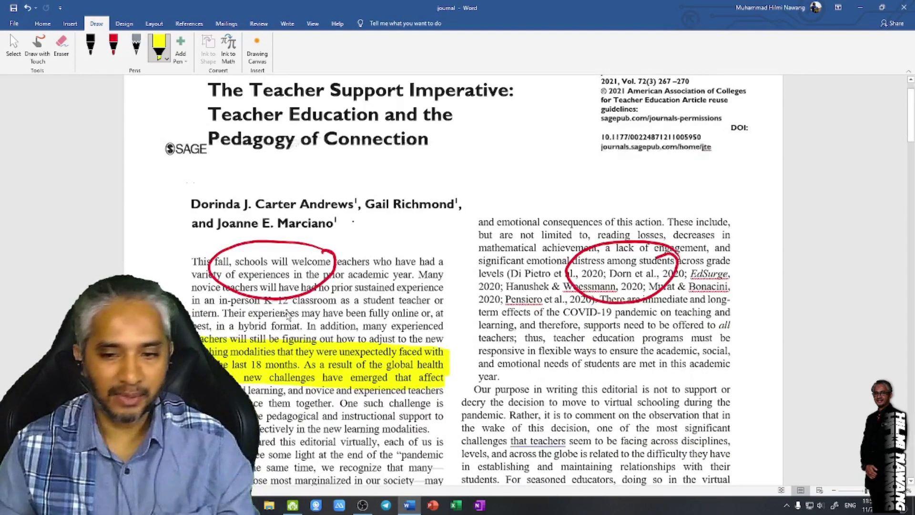
# Open the Translator for translating selected text in the journal document
pyautogui.scroll(-1, 448, 282)
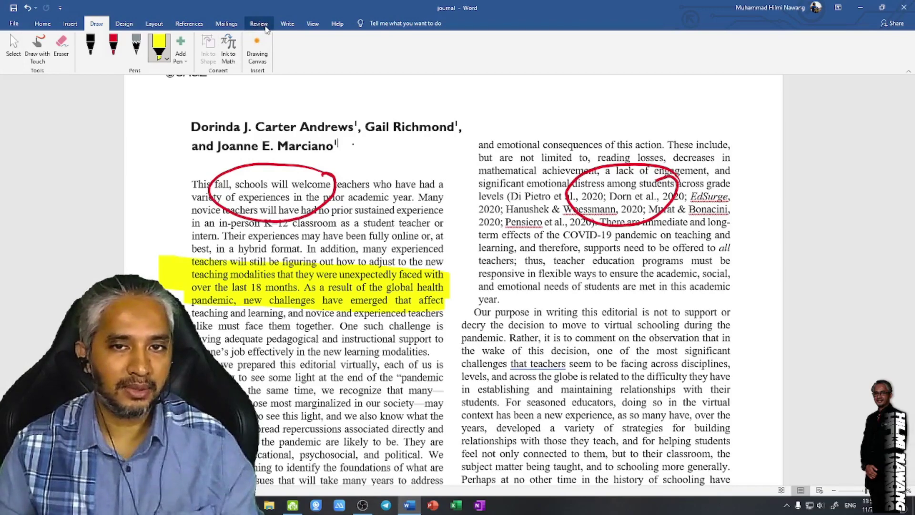
pyautogui.click(260, 24)
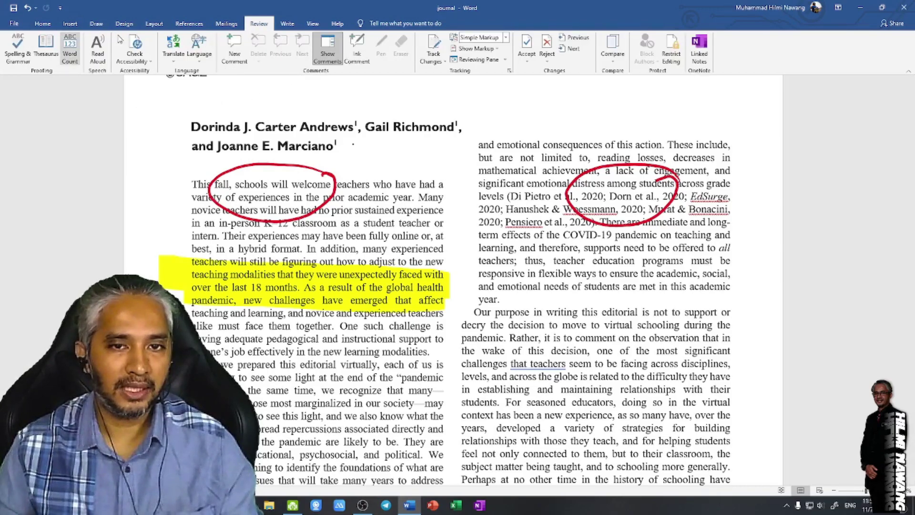
pyautogui.click(174, 52)
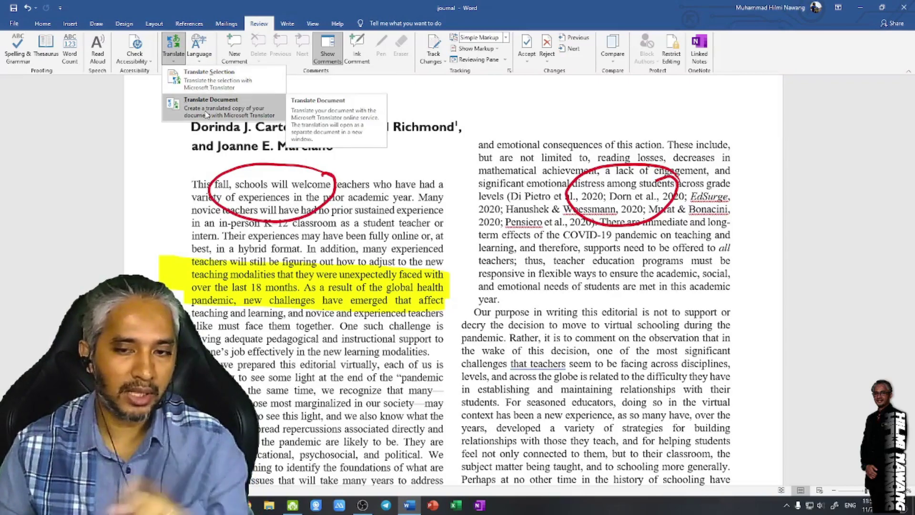
pyautogui.click(207, 79)
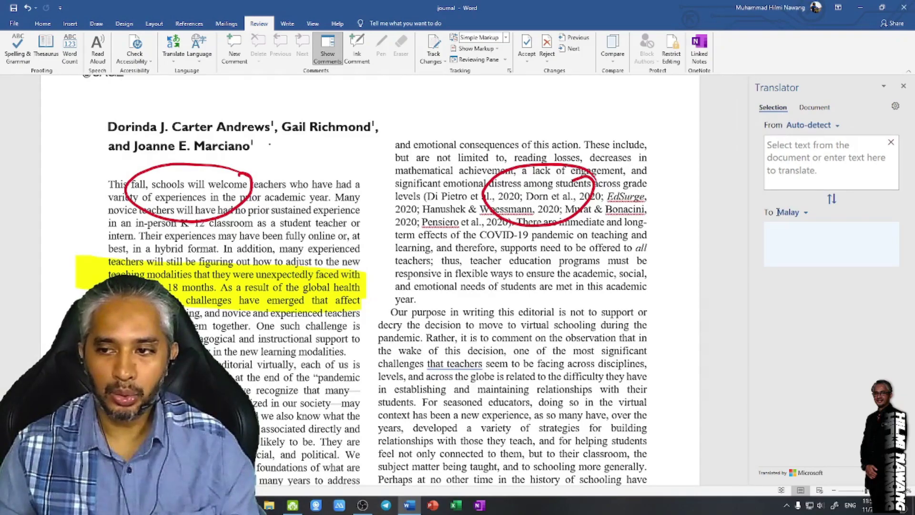
# Translate the second-column passage from "Our purpose in writing this editorial" to "during the pandemic" with Malay as the target language
pyautogui.click(806, 215)
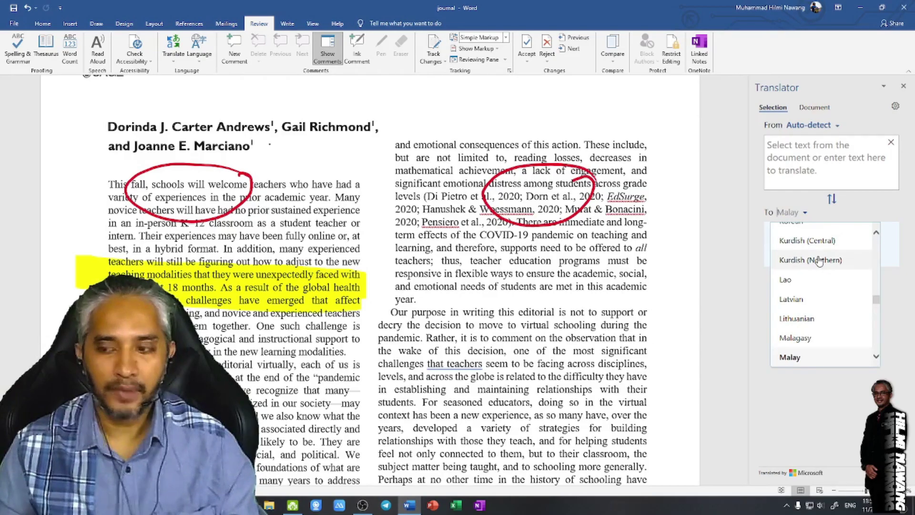
pyautogui.scroll(3, 819, 270)
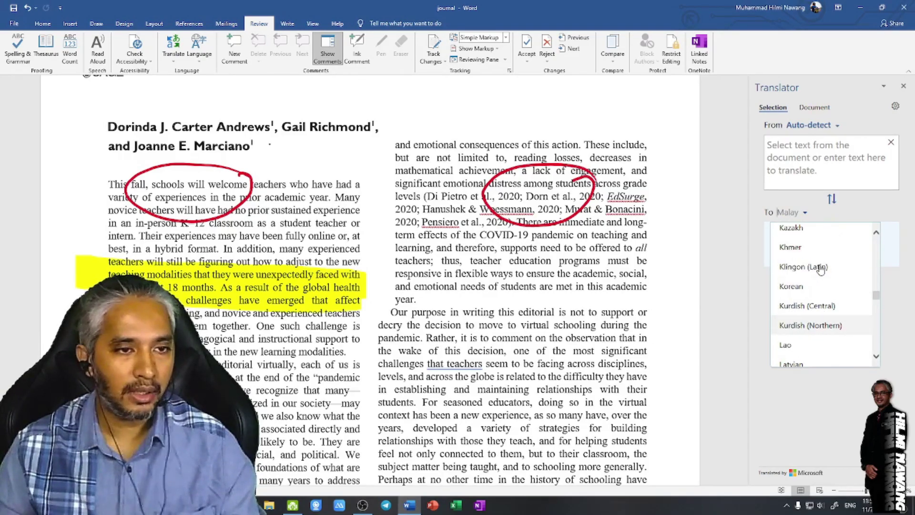
pyautogui.scroll(1, 820, 269)
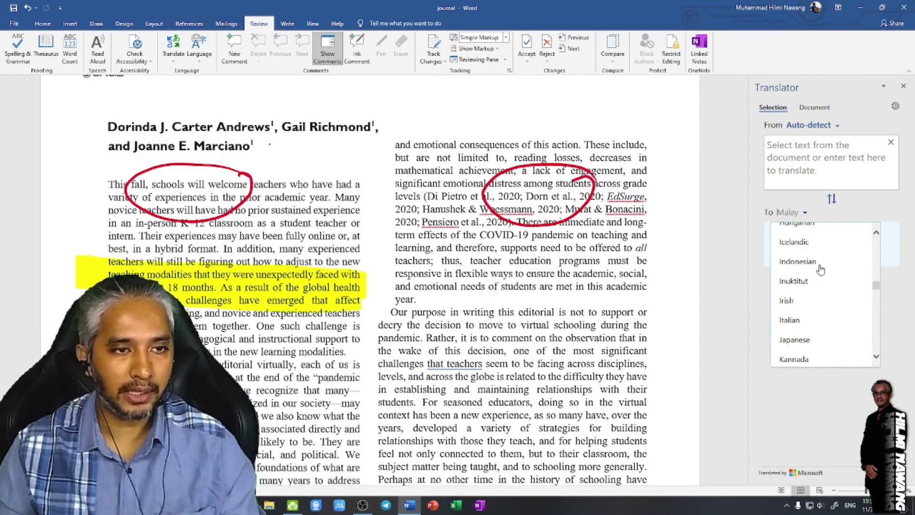
pyautogui.scroll(-4, 820, 269)
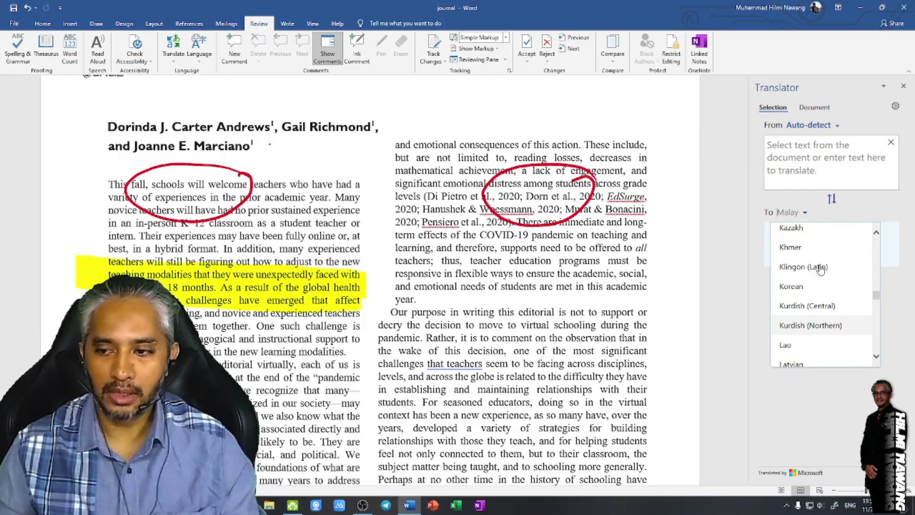
pyautogui.scroll(-3, 820, 269)
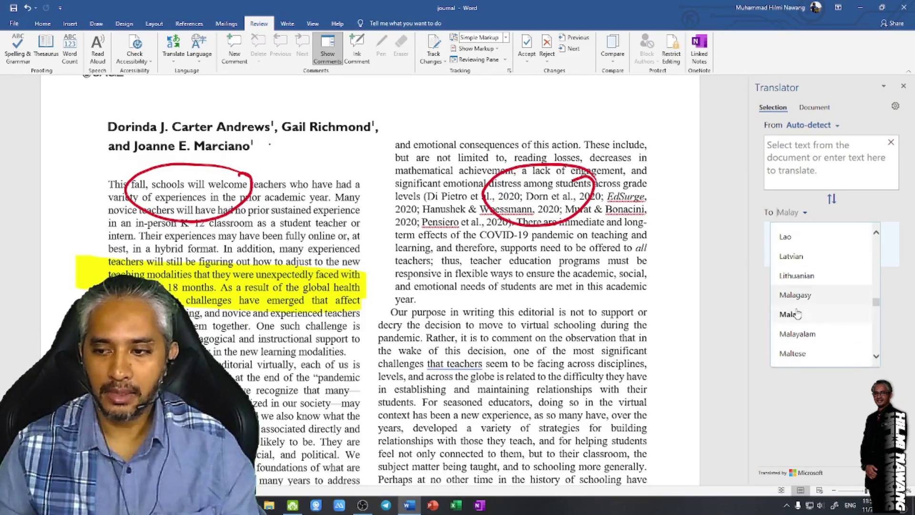
pyautogui.click(794, 317)
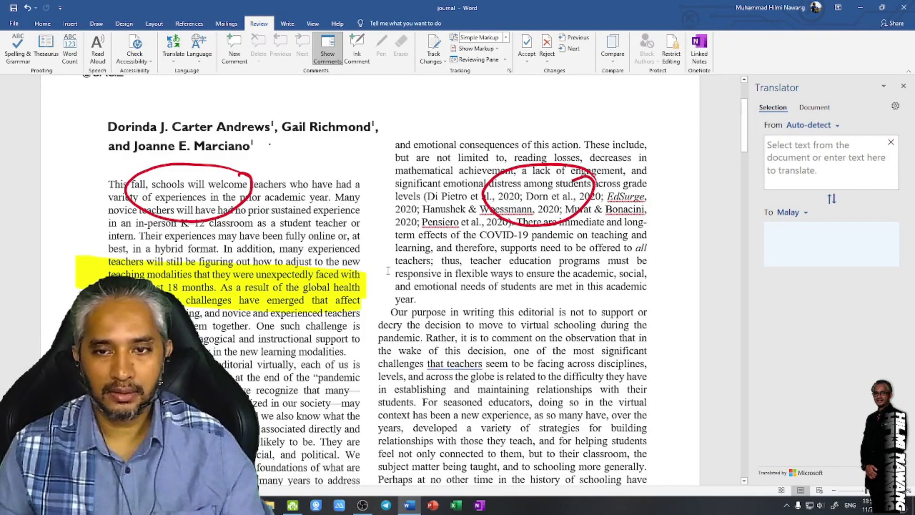
pyautogui.moveTo(389, 311); pyautogui.dragTo(420, 338)
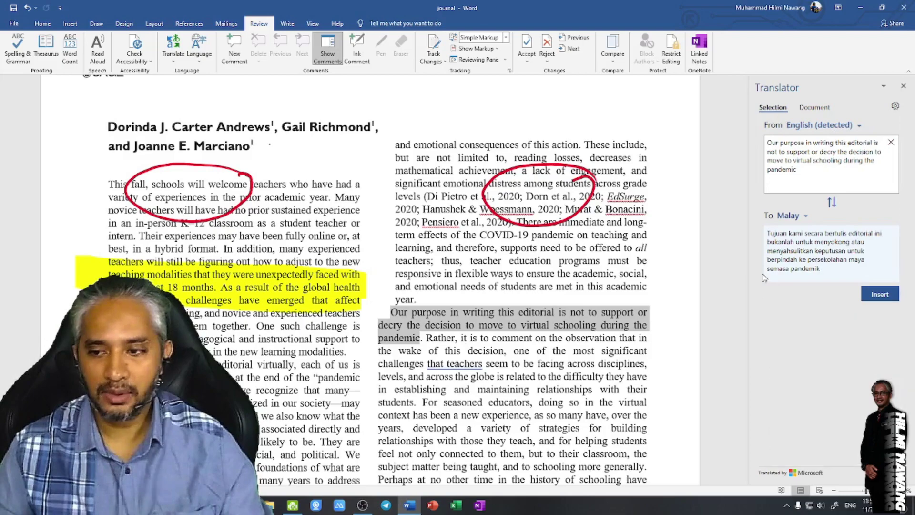
pyautogui.moveTo(775, 268)
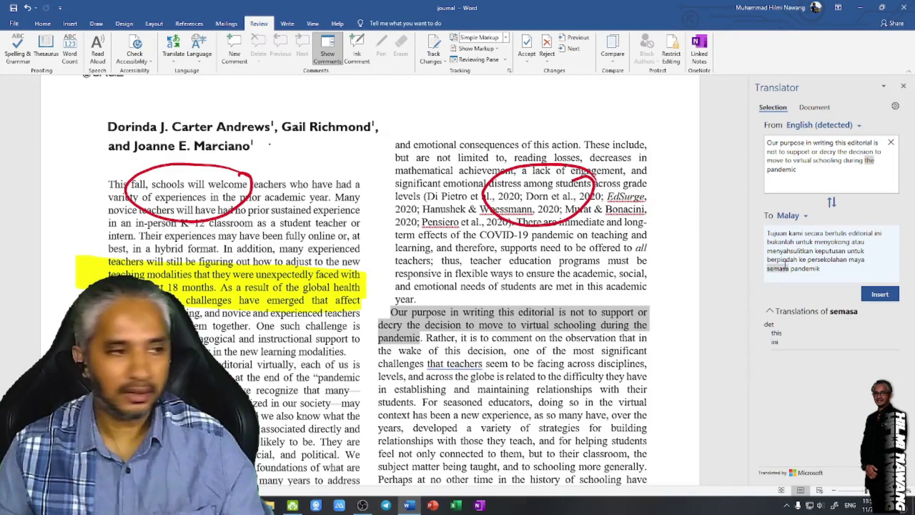